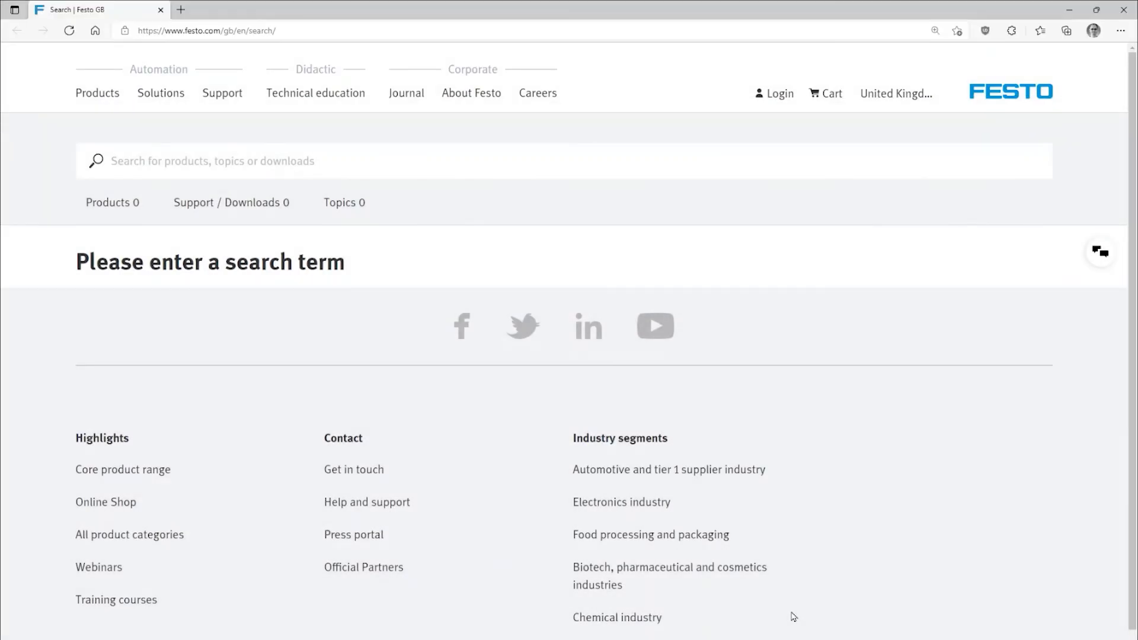
Search the Festo website for CMSH
left_click(205, 159)
type("CMSH")
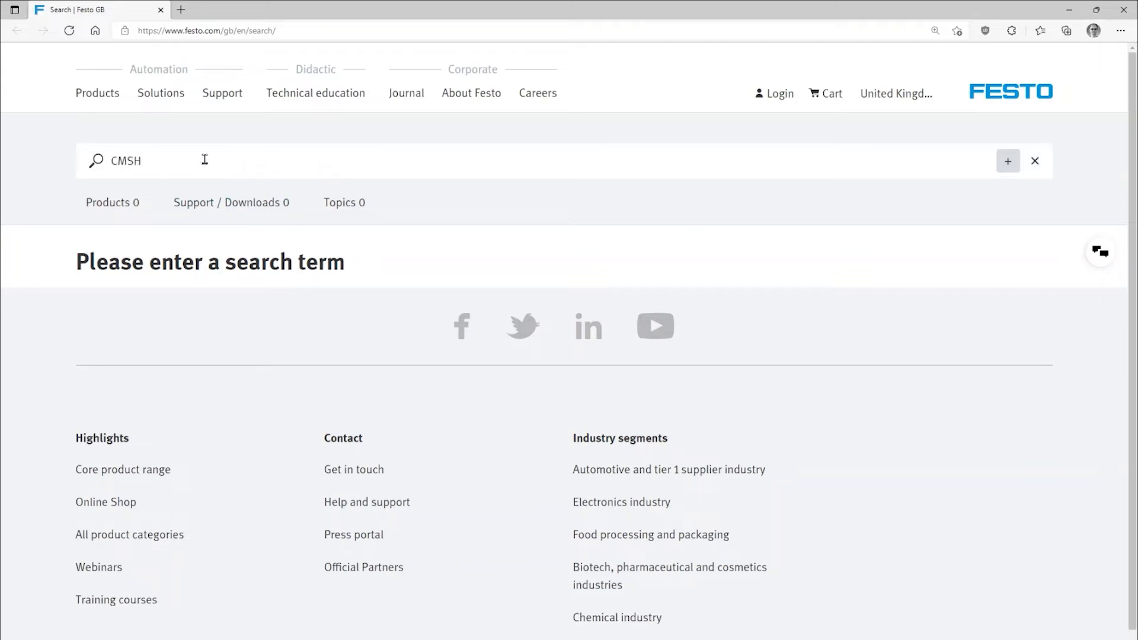
key("Return")
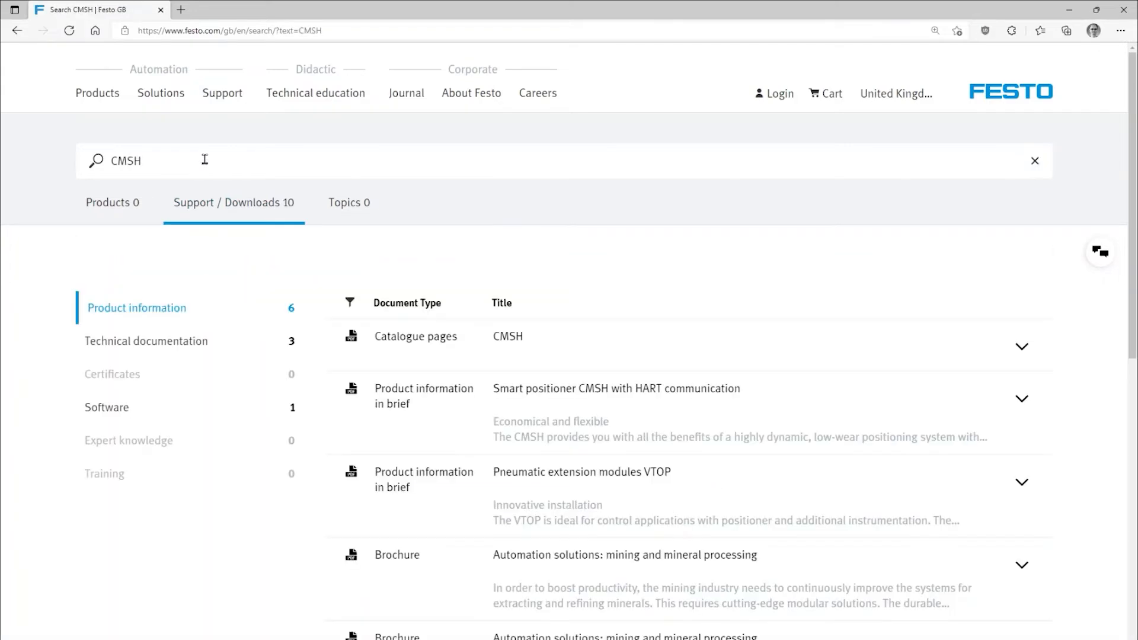
Show the Software results and expand the HART FDT/DTM download's details to read its supported host systems
left_click(106, 409)
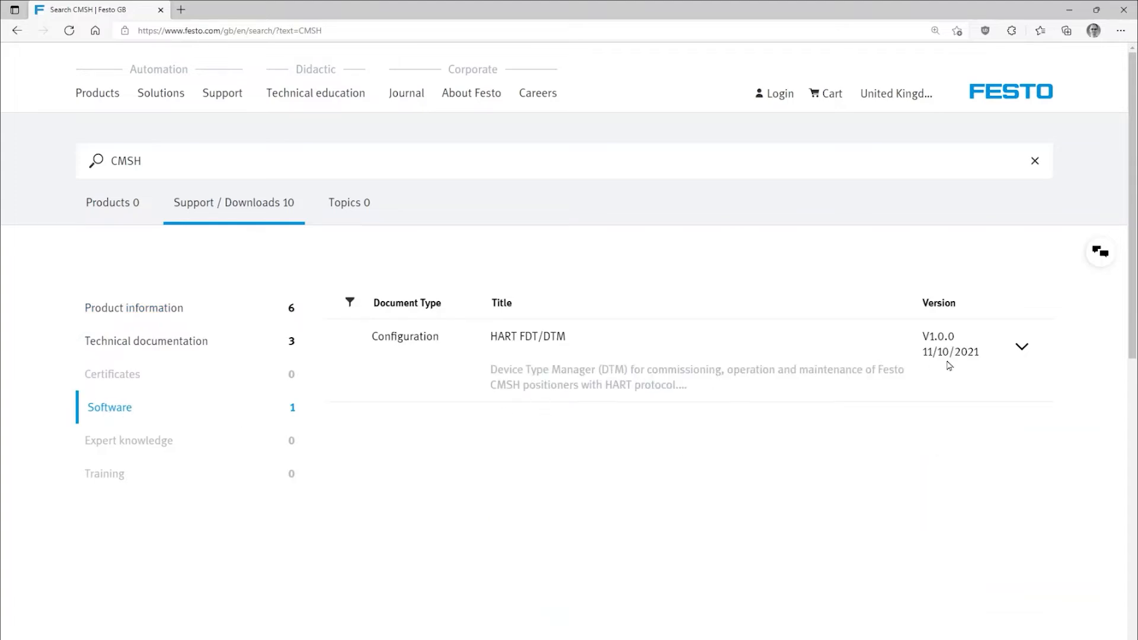
left_click(1021, 349)
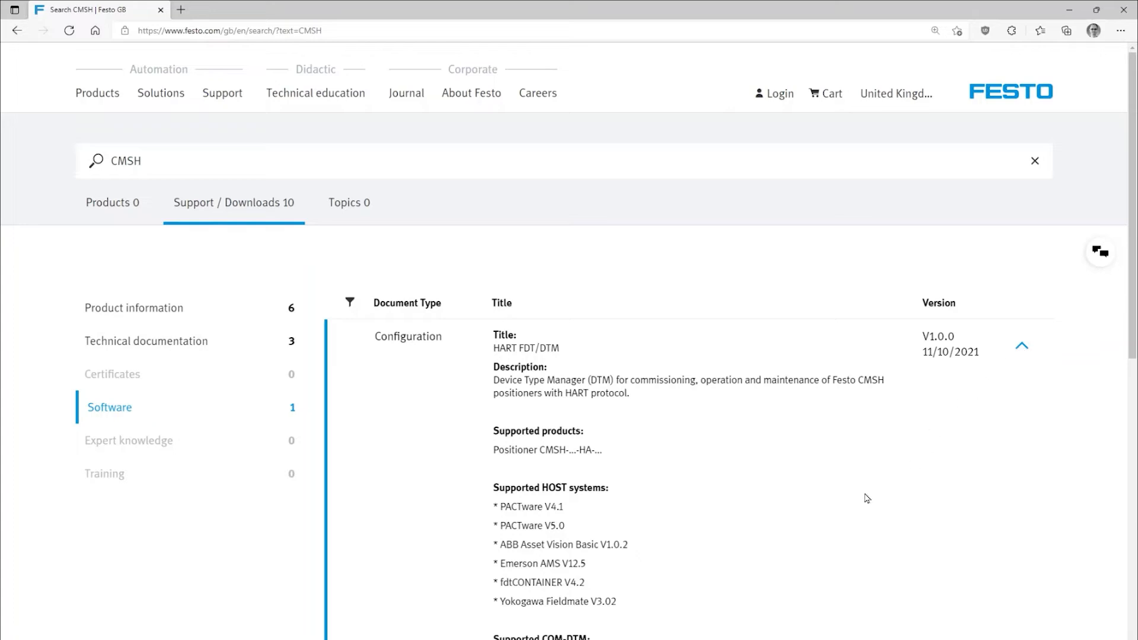
scroll(867, 497, "down", 3)
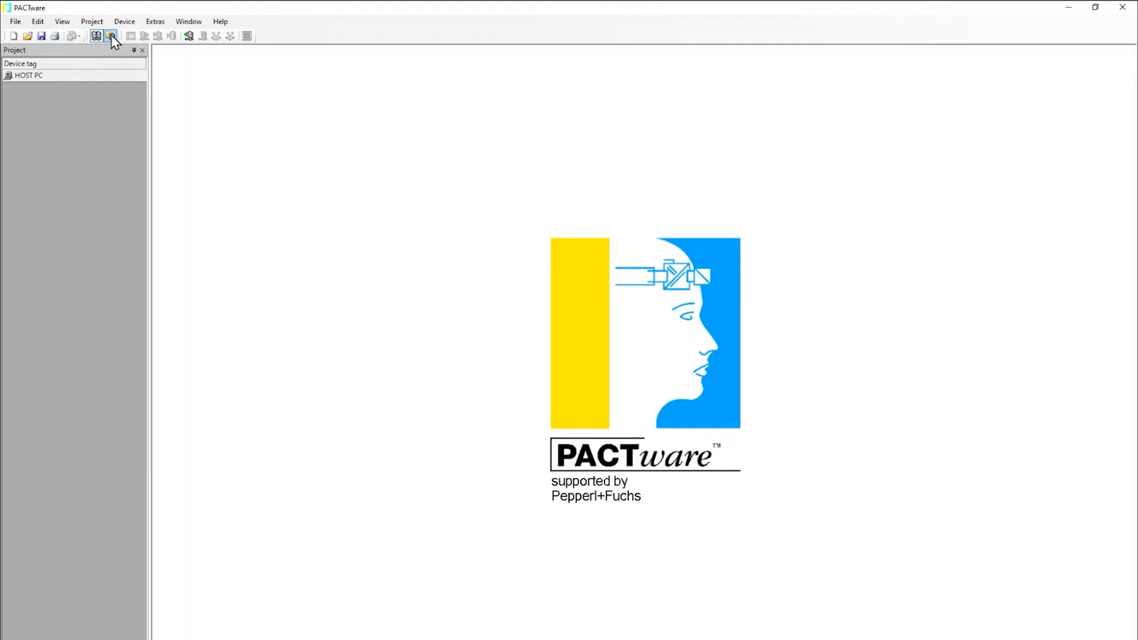
Switch to PACTware and open, then close, the device catalog to review the installed DTMs
left_click(111, 35)
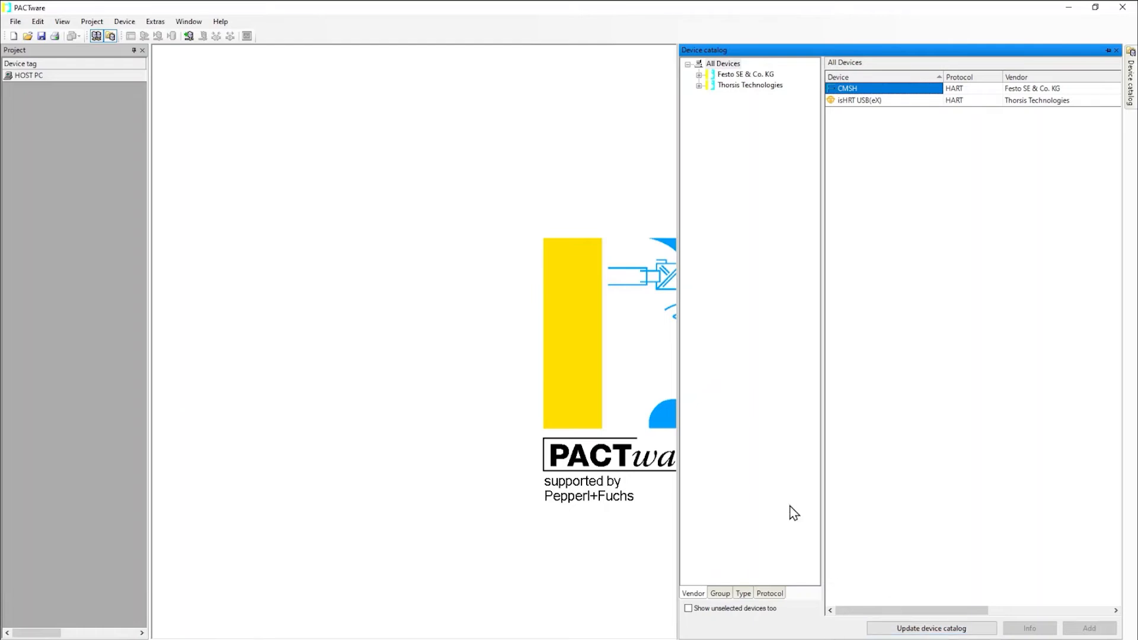
left_click(111, 36)
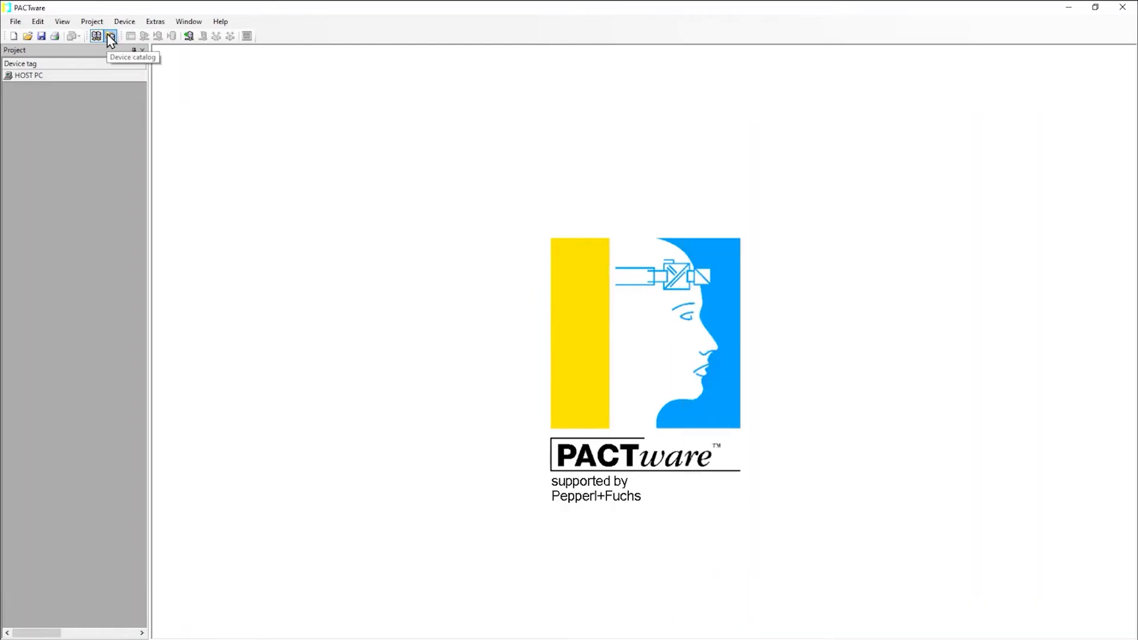
Add the isHRT USB(eX) communication DTM under HOST PC in the project
right_click(90, 78)
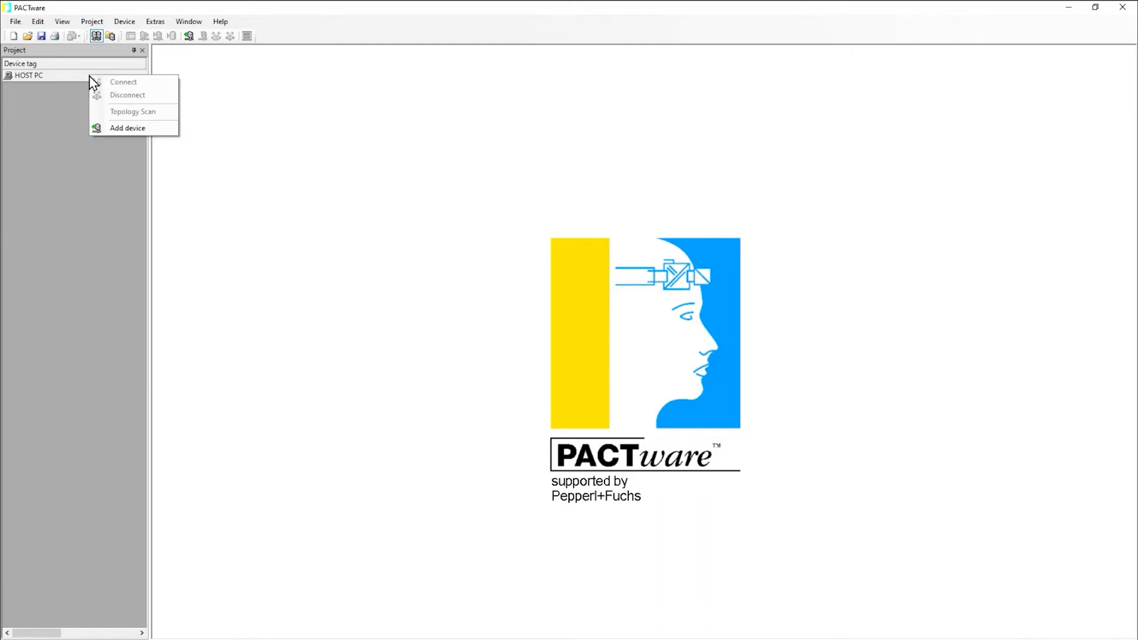
left_click(119, 128)
left_click(546, 284)
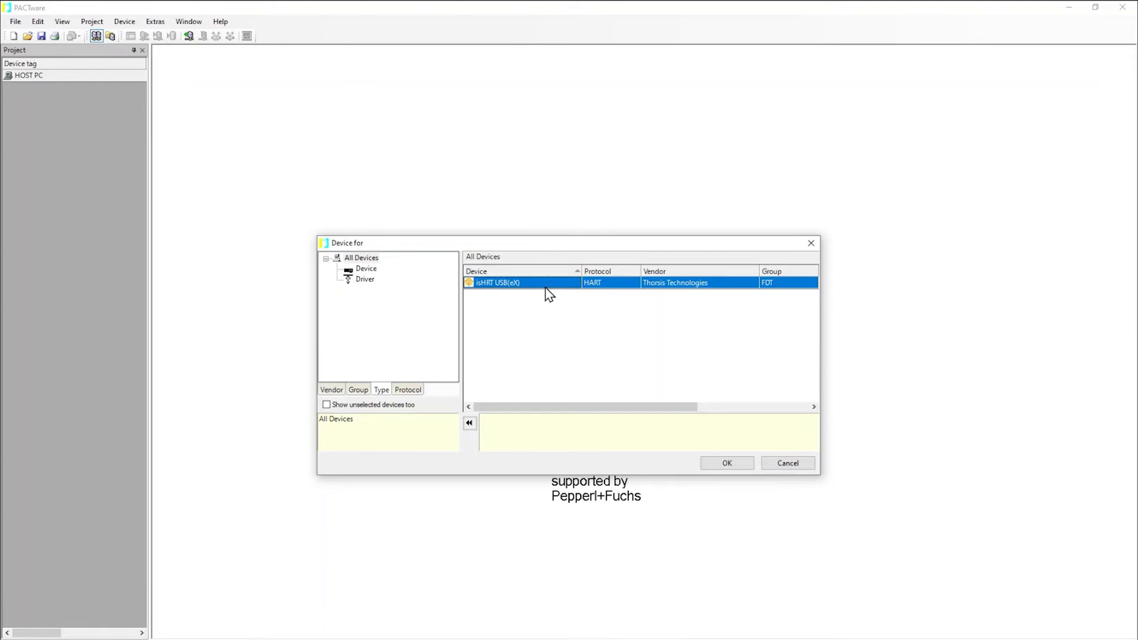
left_click(722, 465)
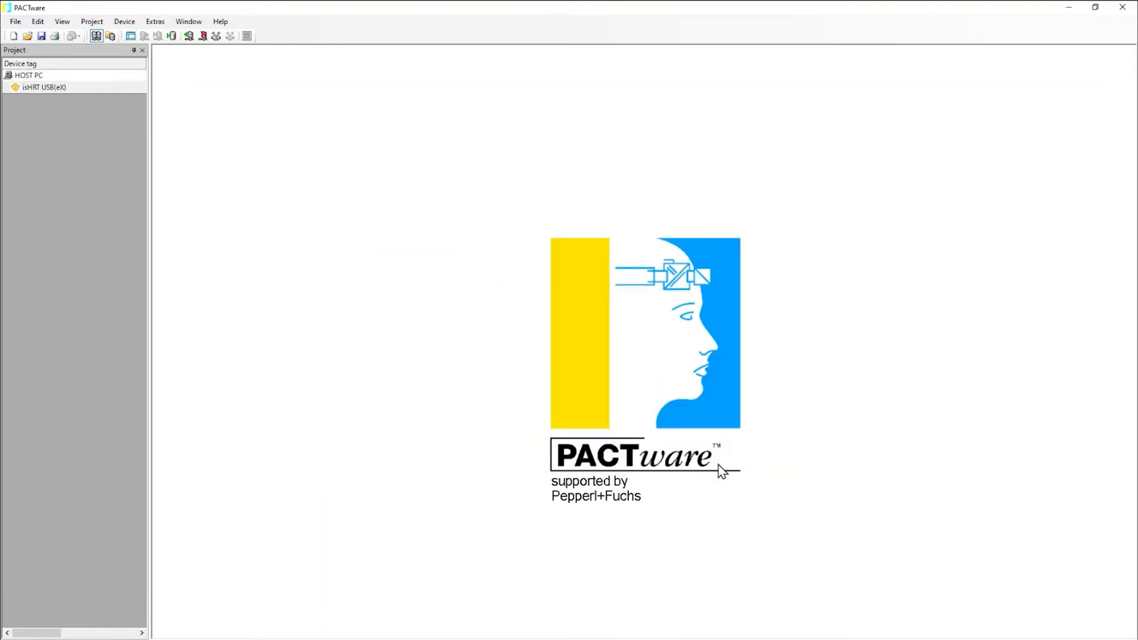
Add the Festo CMSH device beneath the isHRT USB(eX) node
right_click(81, 88)
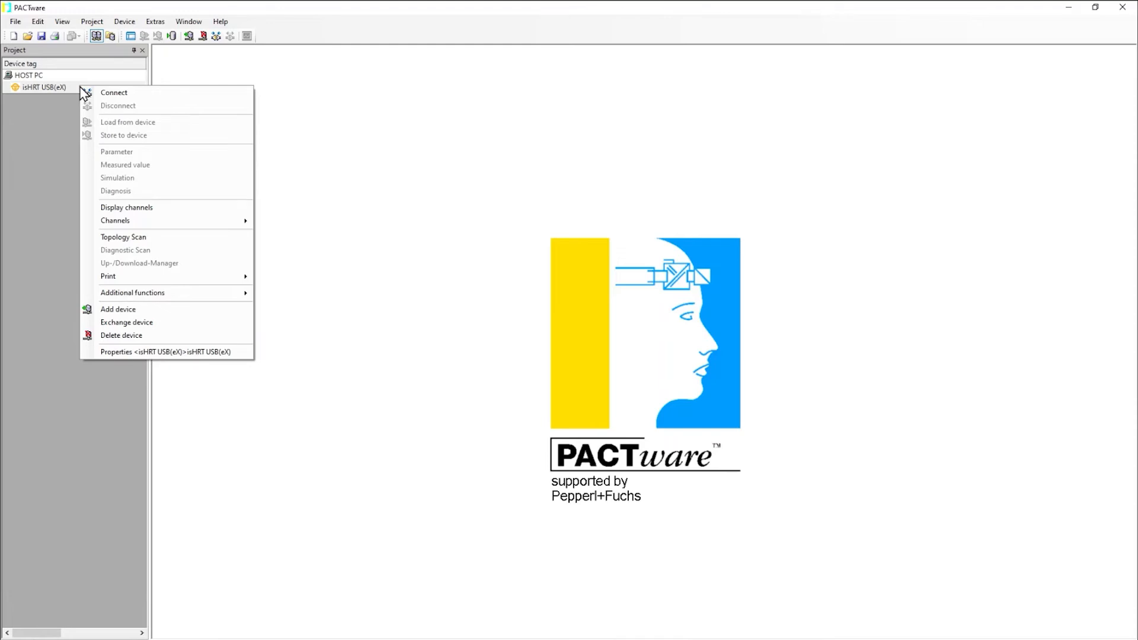
left_click(137, 310)
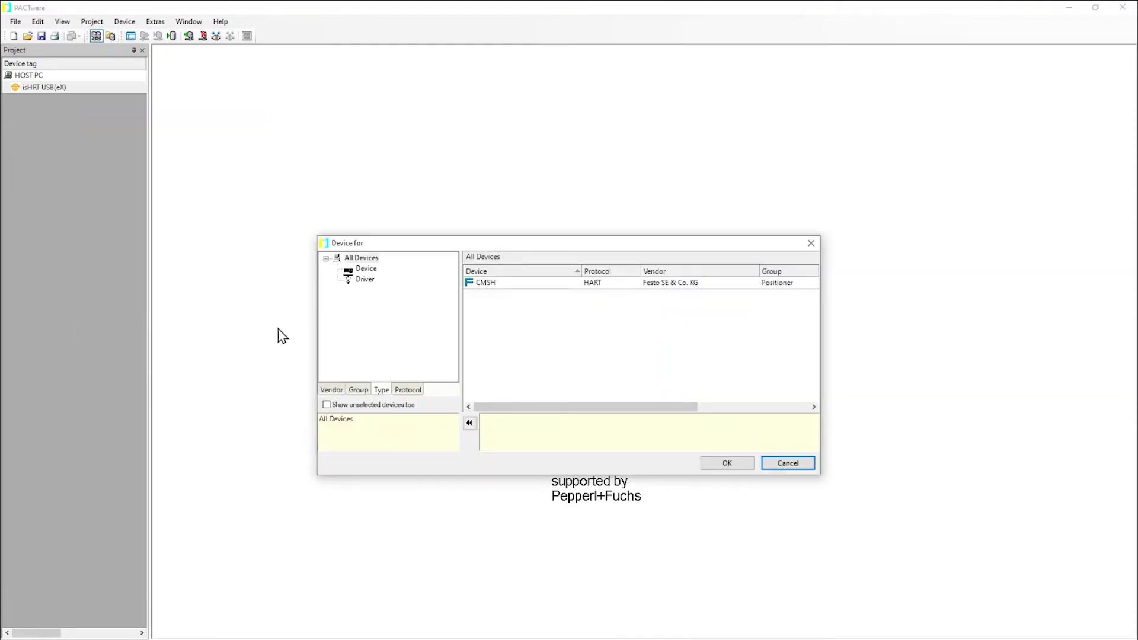
left_click(501, 284)
left_click(728, 464)
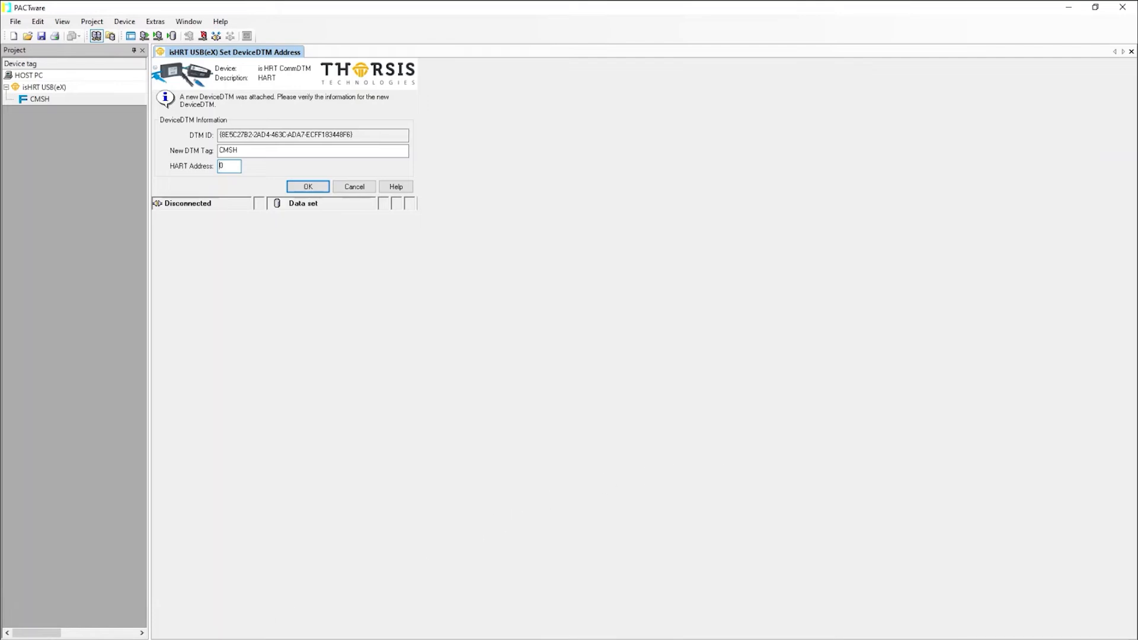
In the Windows Control Panel's Region settings, change the number format's decimal symbol and apply it, then minimize Control Panel
left_click(102, 637)
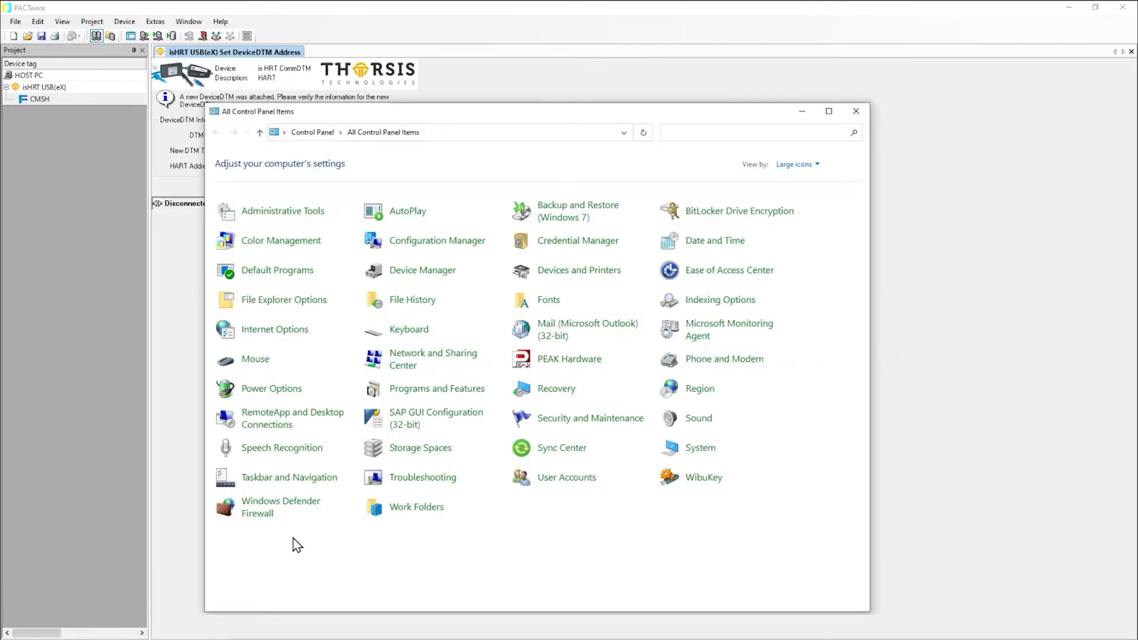
left_click(695, 396)
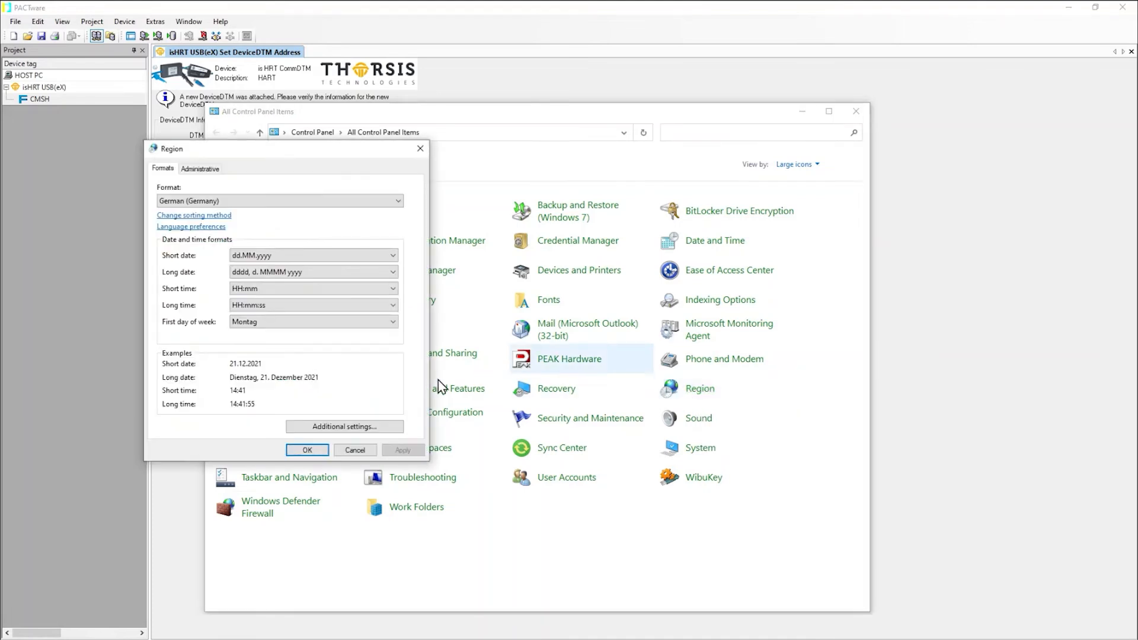
left_click(358, 428)
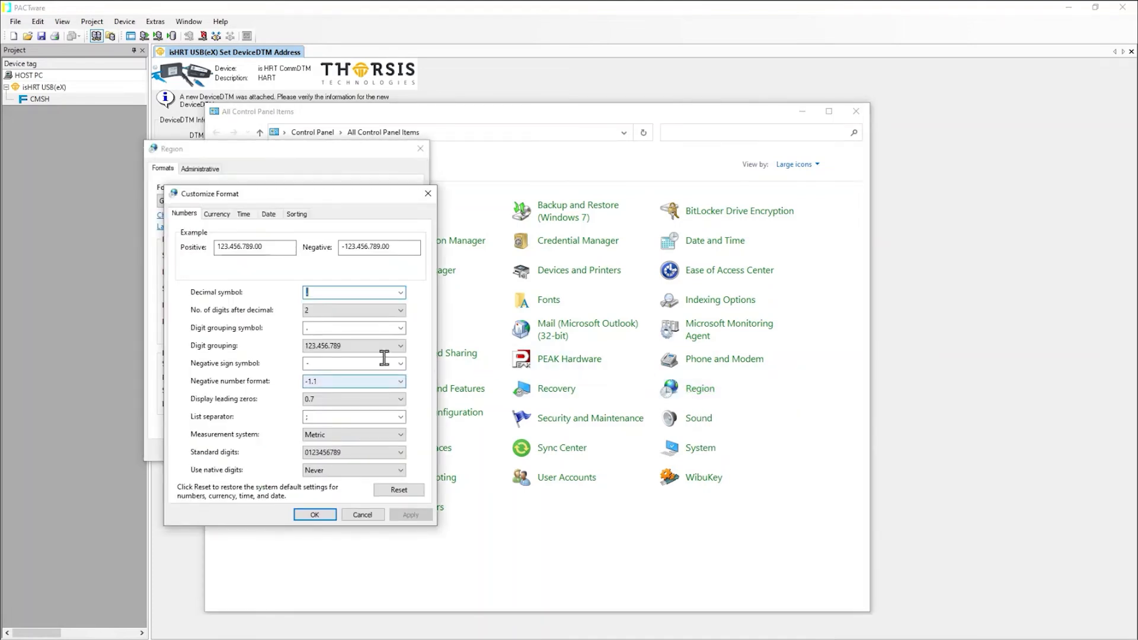
left_click(401, 295)
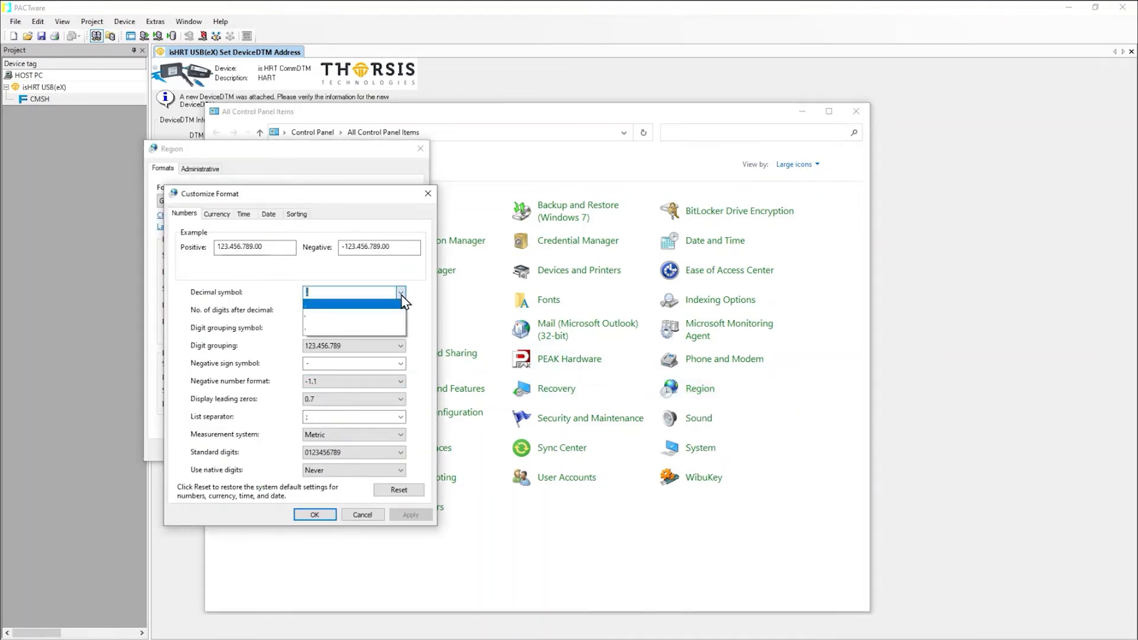
left_click(348, 304)
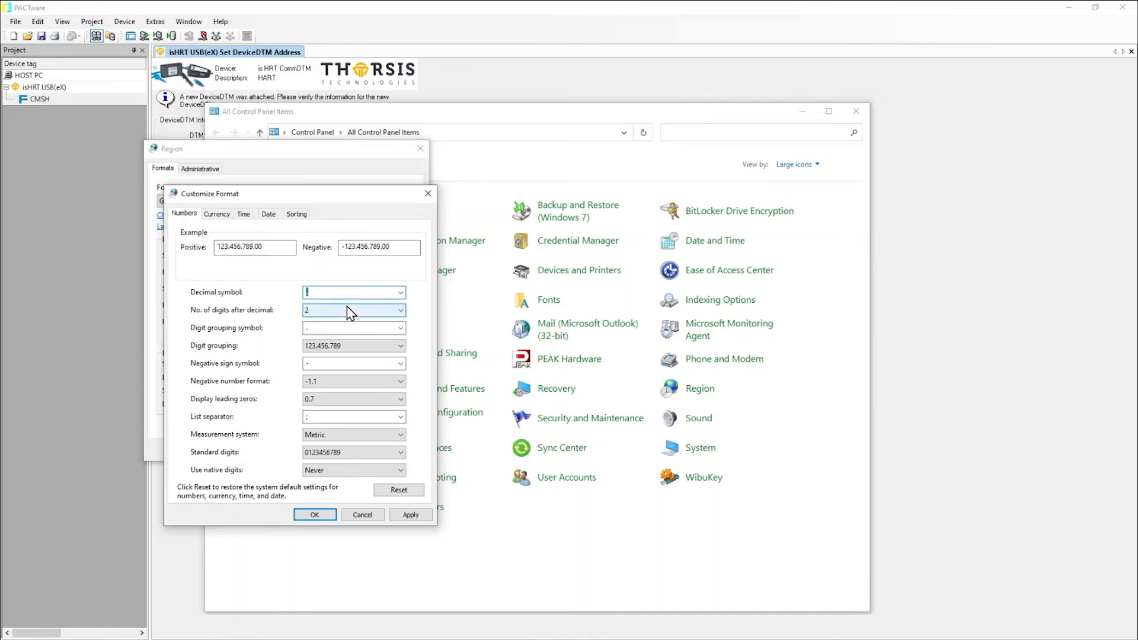
left_click(325, 517)
left_click(319, 452)
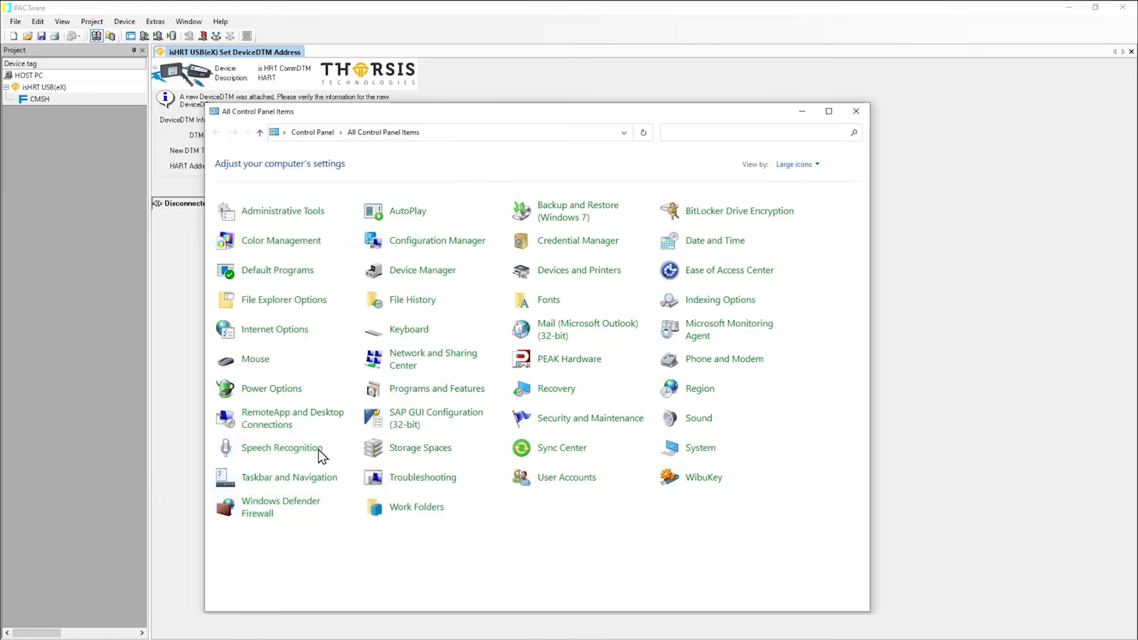
left_click(804, 112)
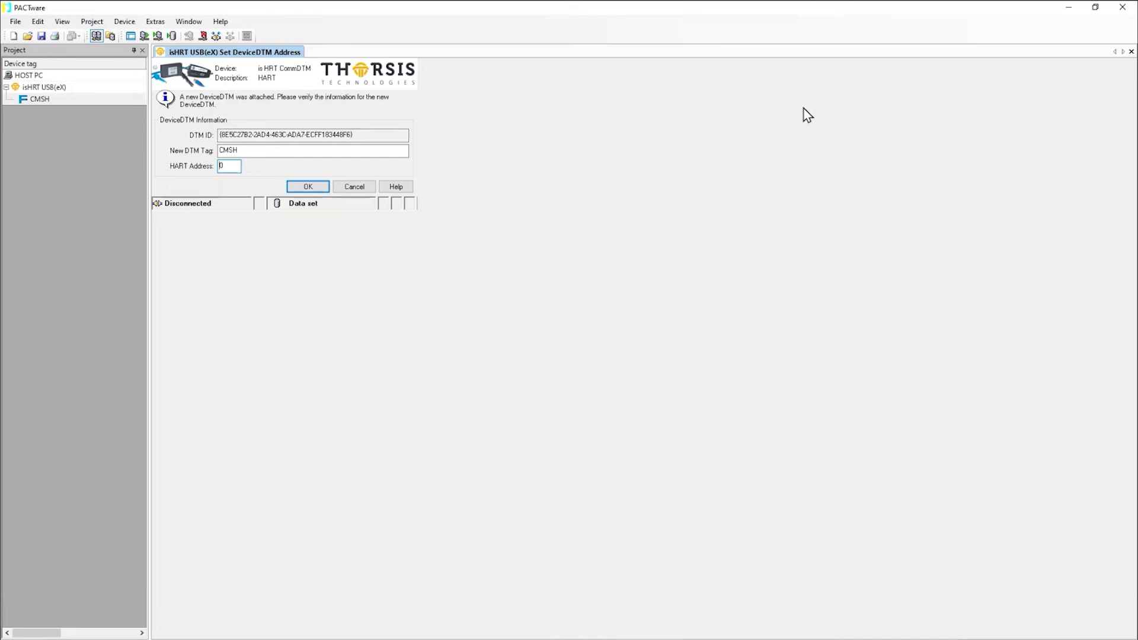
Confirm the CMSH DTM address dialog and configure the isHRT USB(eX) driver to use the connected USB adapter
left_click(322, 189)
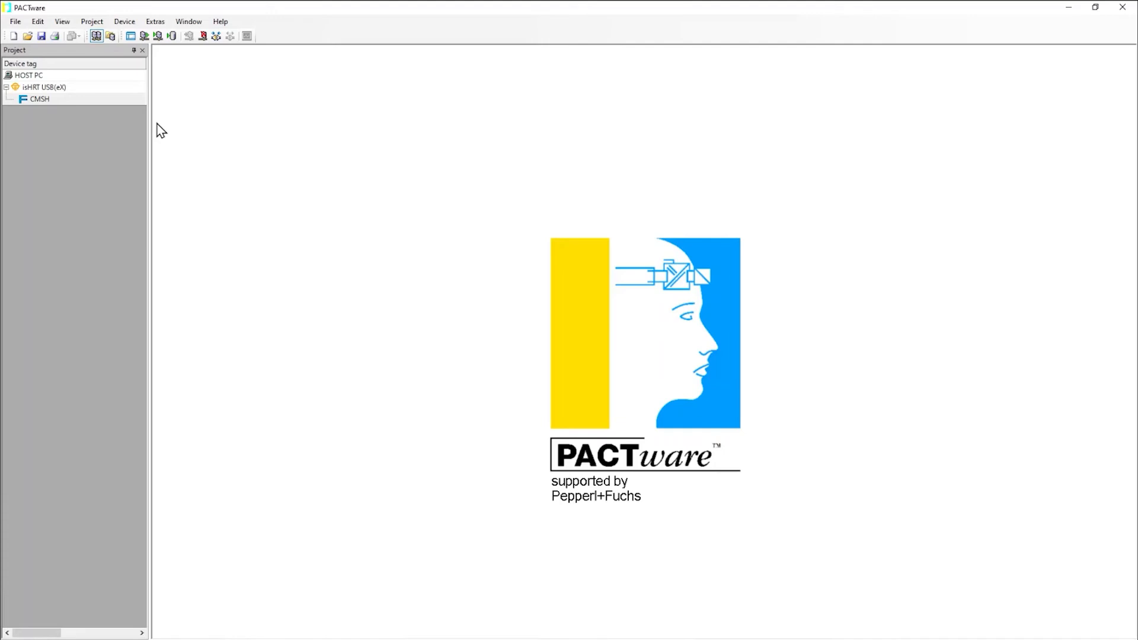
right_click(109, 89)
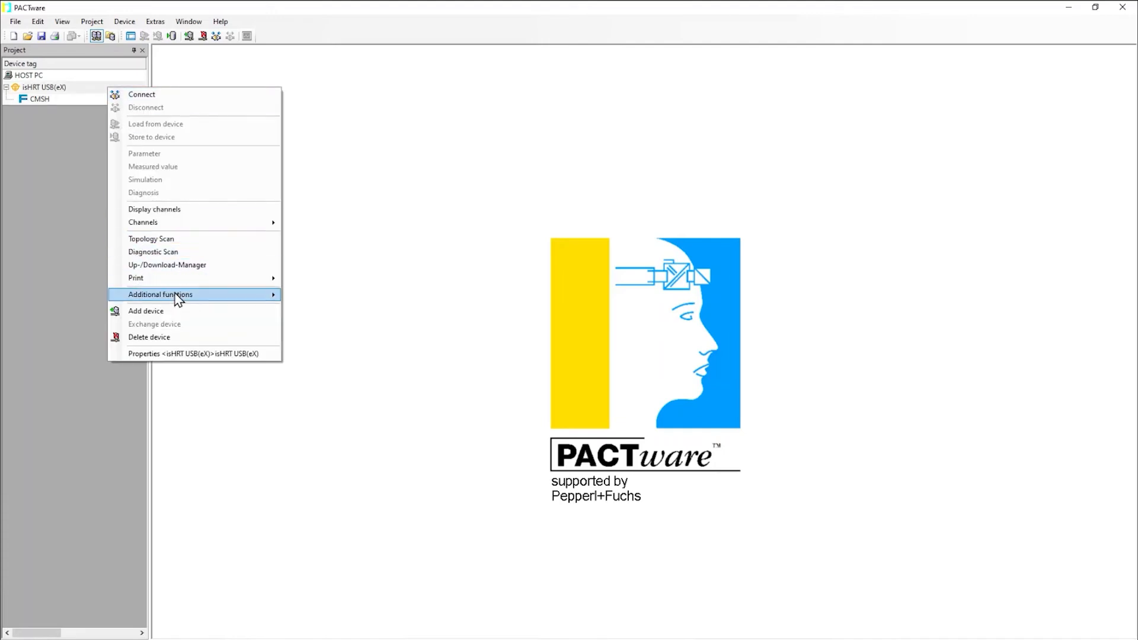
mouse_move(173, 296)
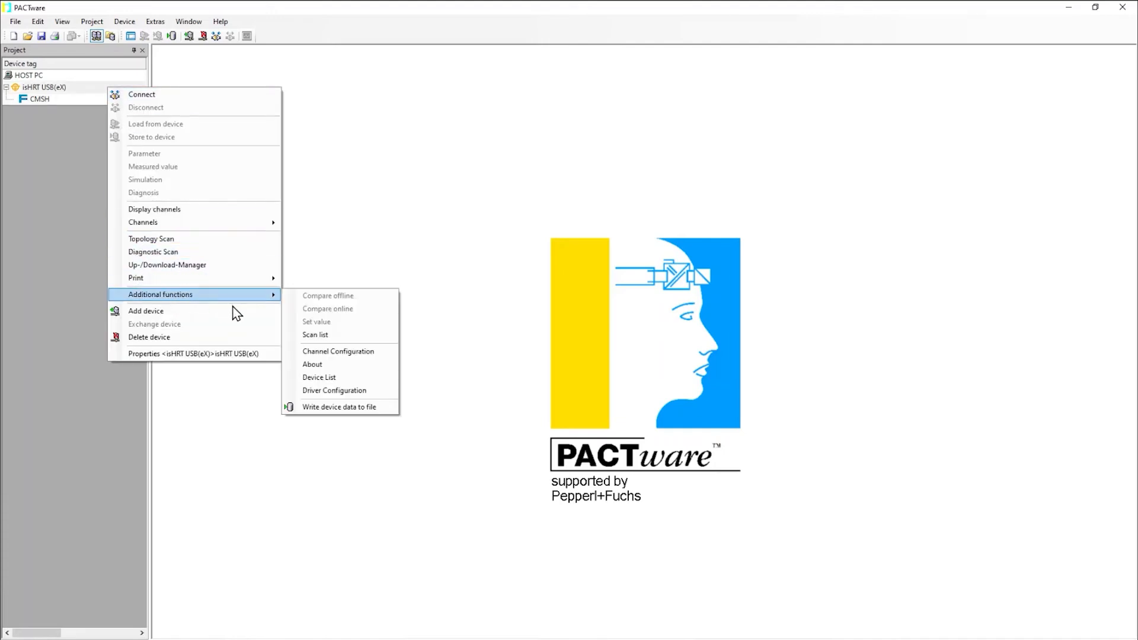
left_click(343, 391)
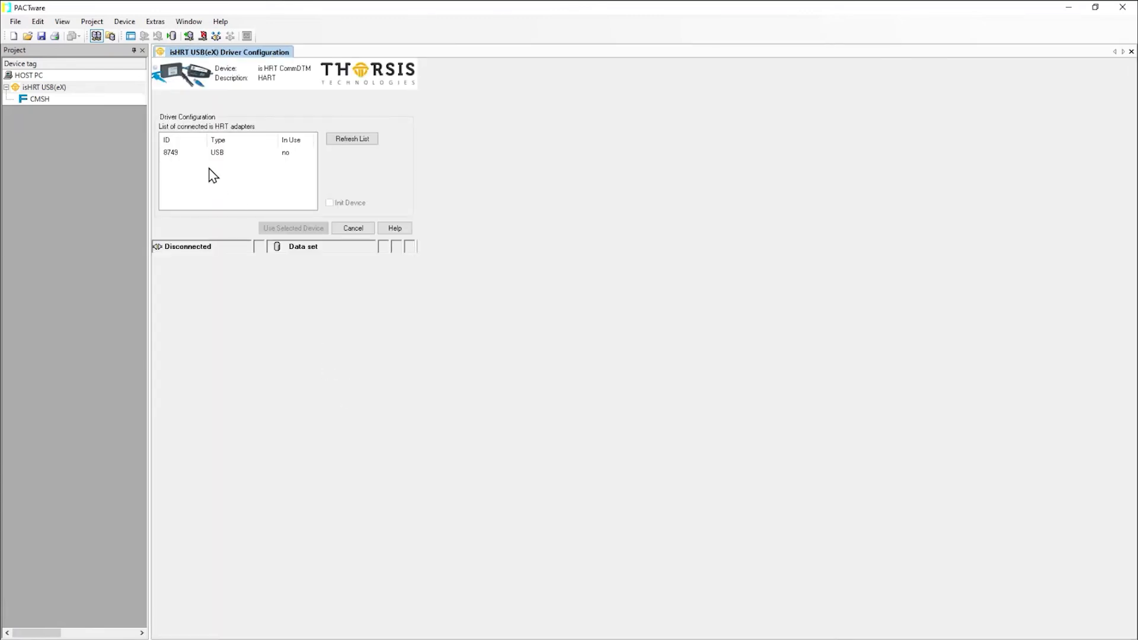
left_click(203, 153)
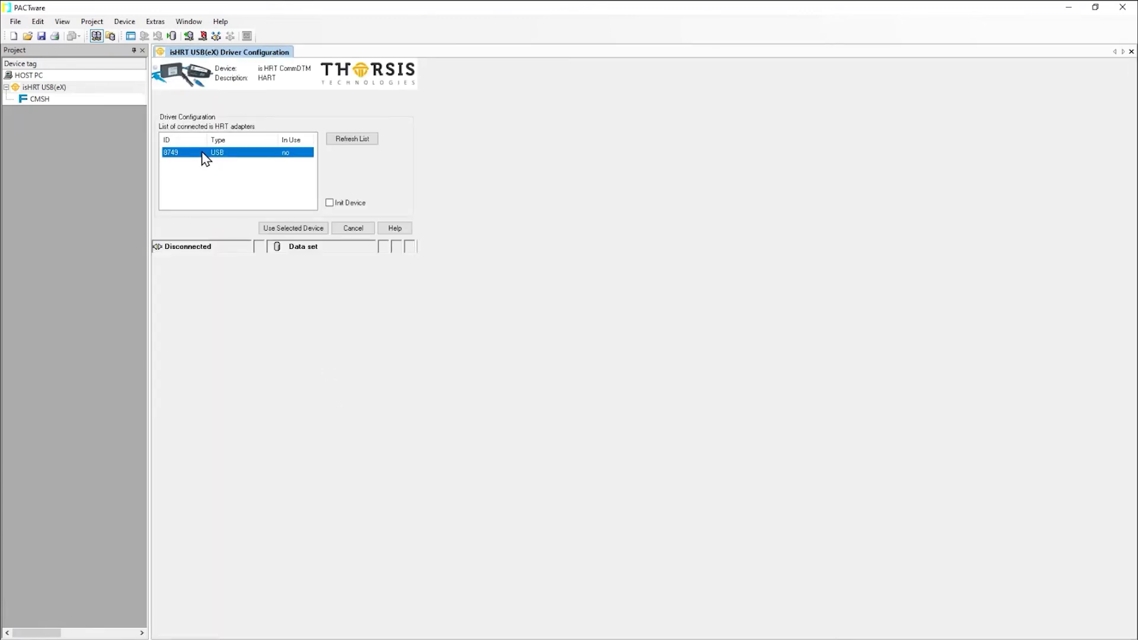
left_click(289, 229)
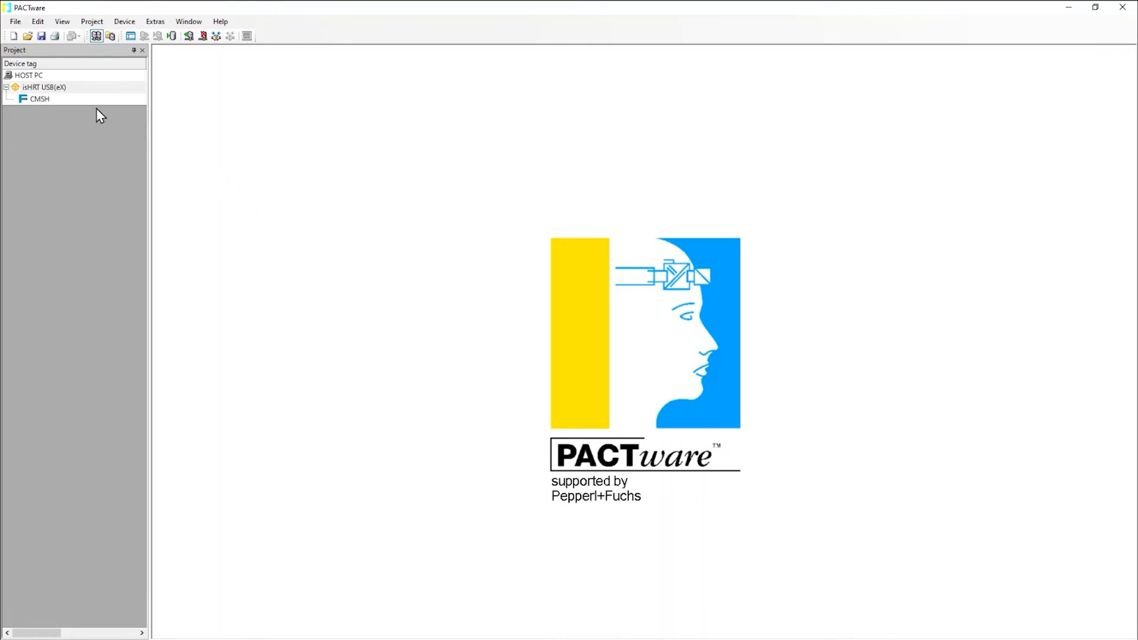
Connect to the CMSH device and open its parameter view
right_click(67, 100)
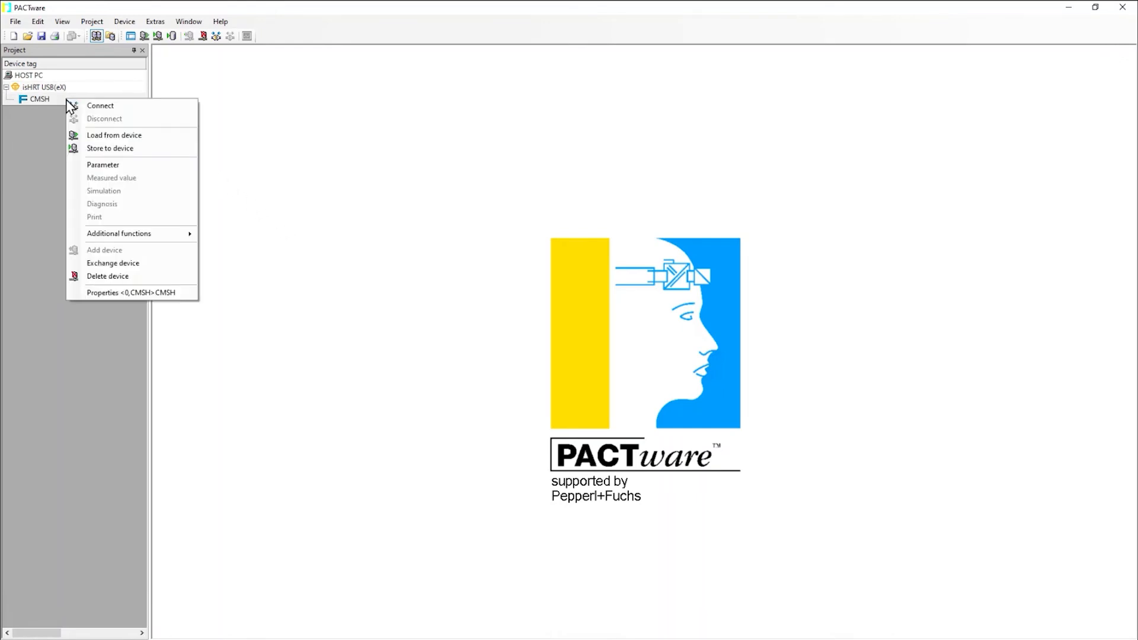
left_click(99, 105)
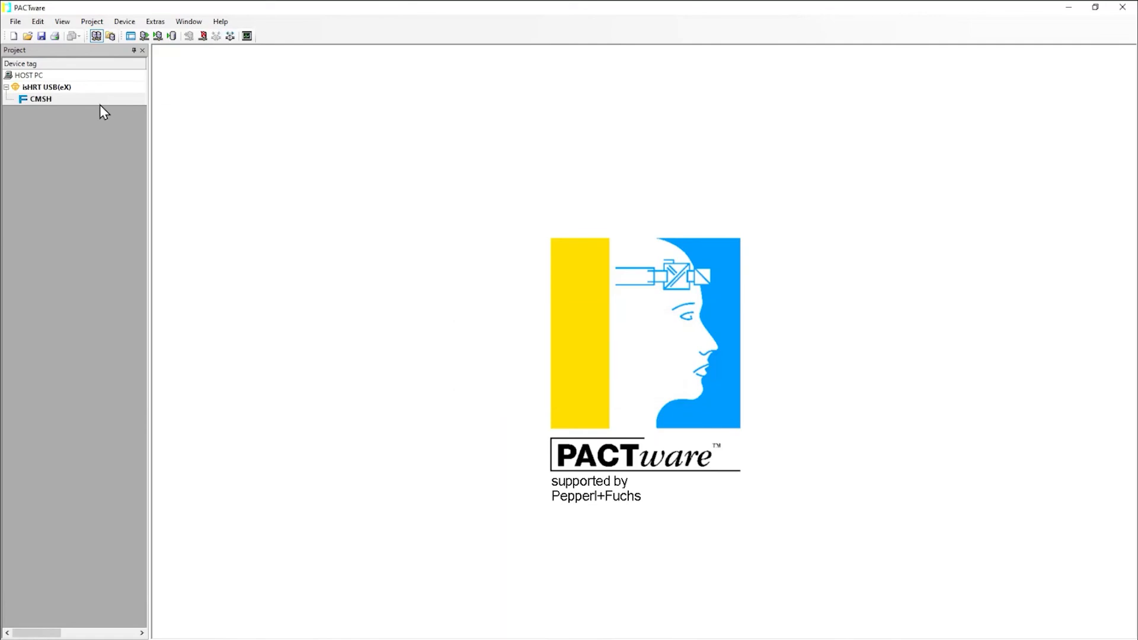
double_click(100, 105)
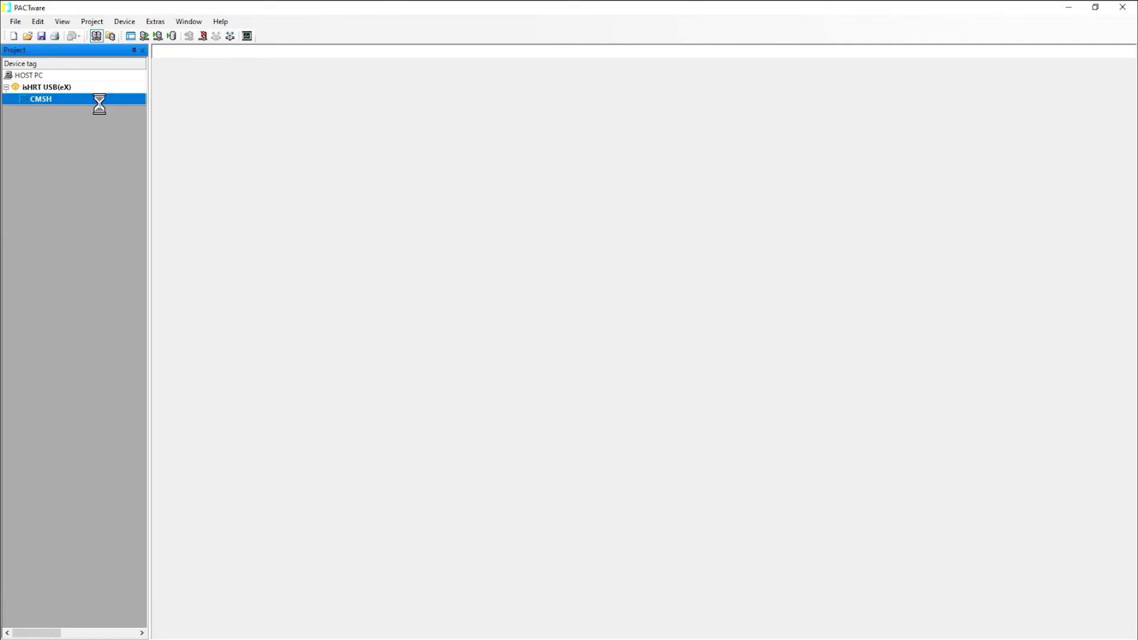